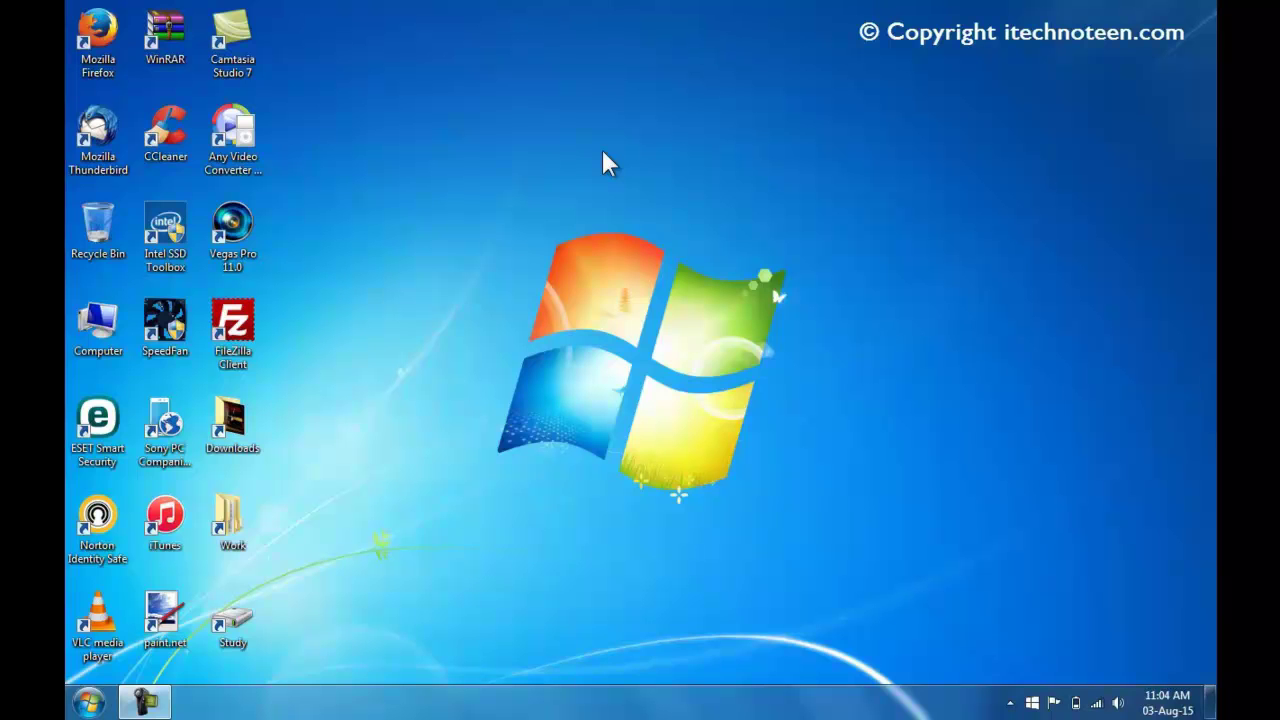
In Firefox, search Google for 'windows 10 download page'.
{"action": "double_click", "coordinate": [96, 30]}
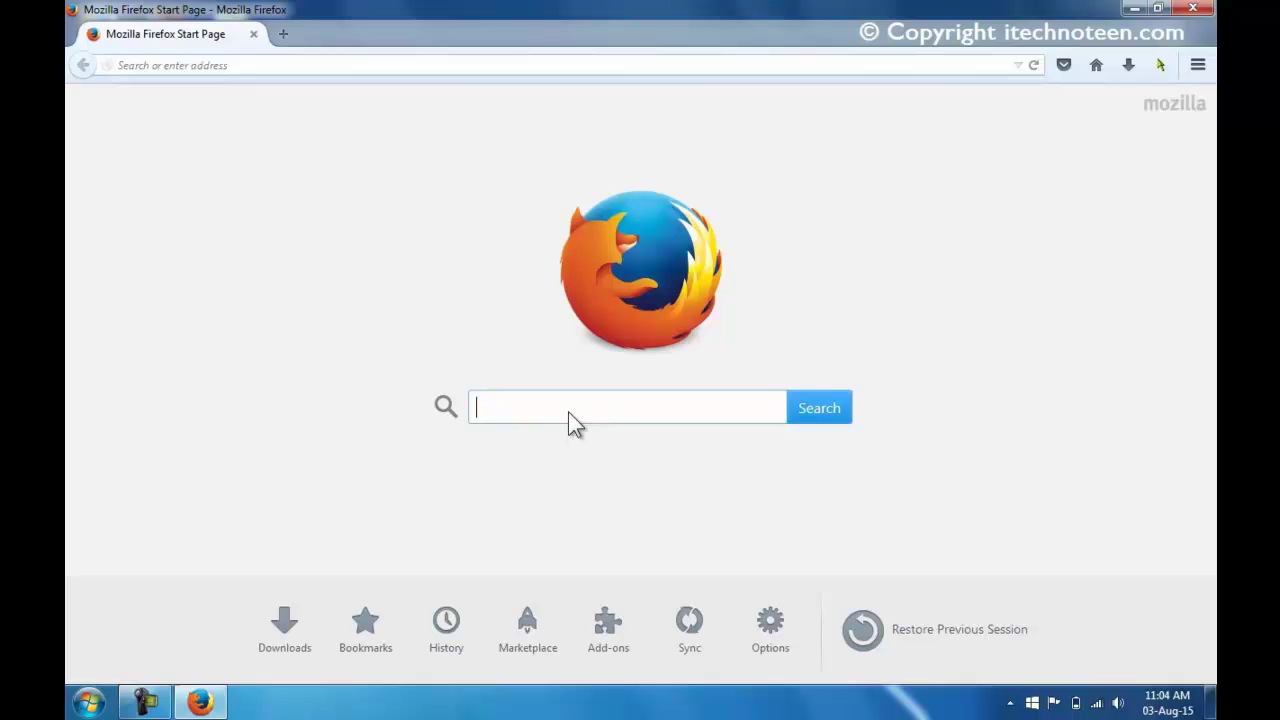
{"action": "type", "text": "window"}
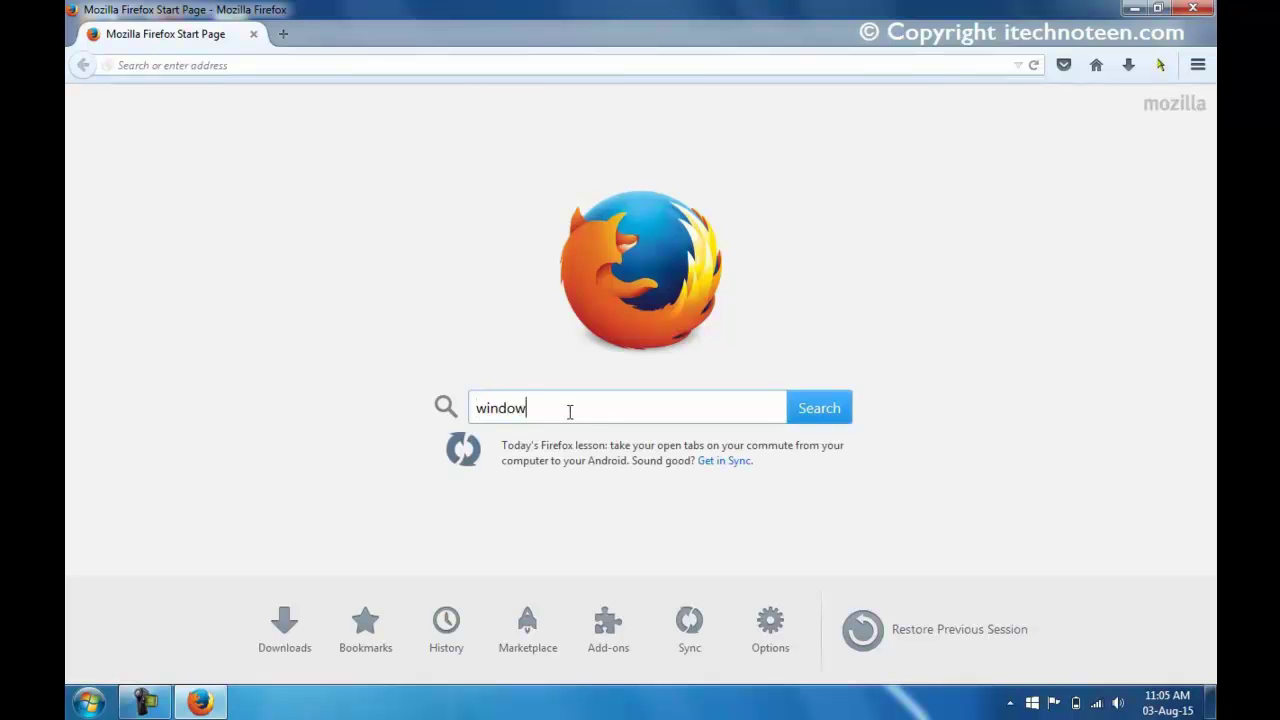
{"action": "type", "text": "s 10 down"}
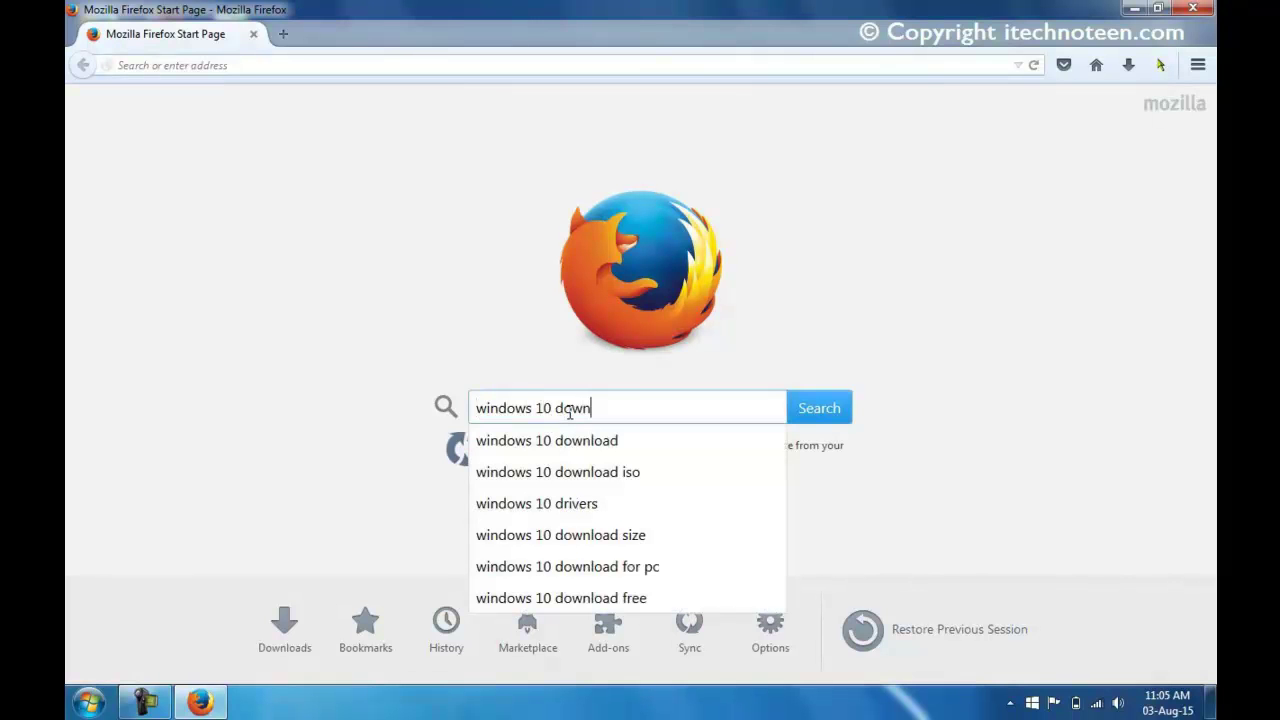
{"action": "type", "text": "load page"}
{"action": "key", "text": "Return"}
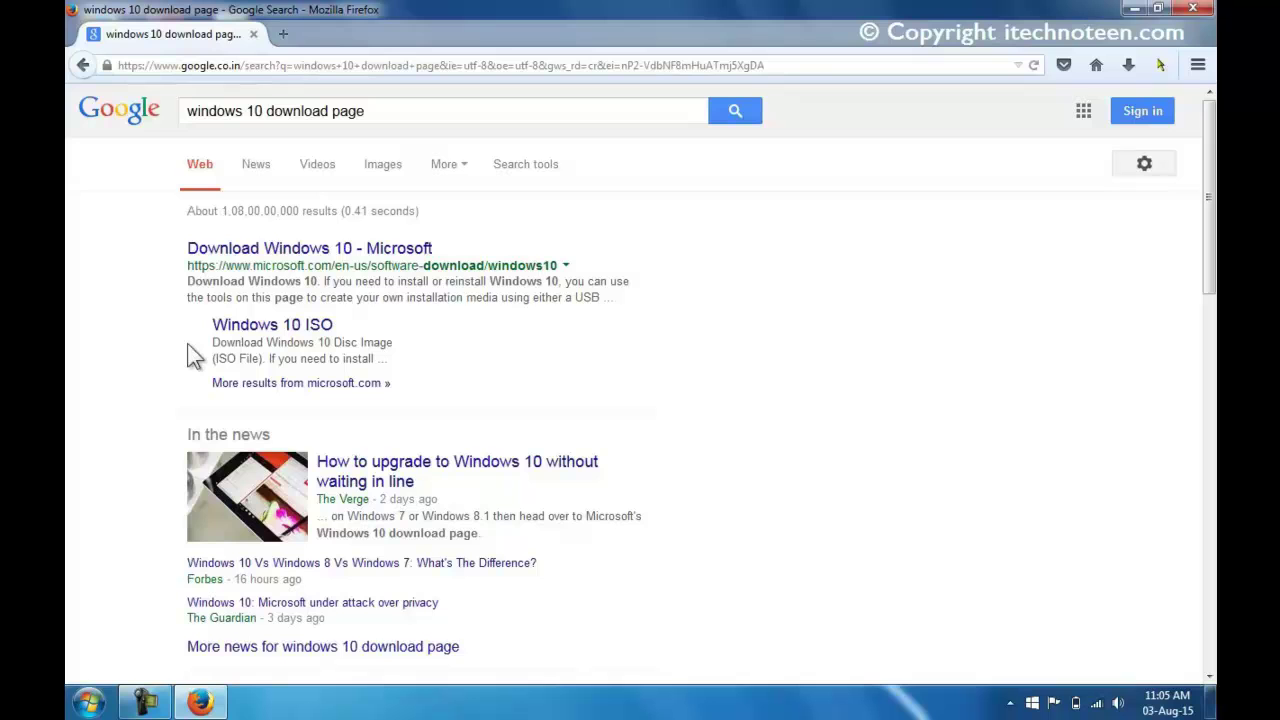
Open Microsoft's Windows 10 ISO result from the search results.
{"action": "left_click_drag", "start_coordinate": [210, 324], "coordinate": [338, 326]}
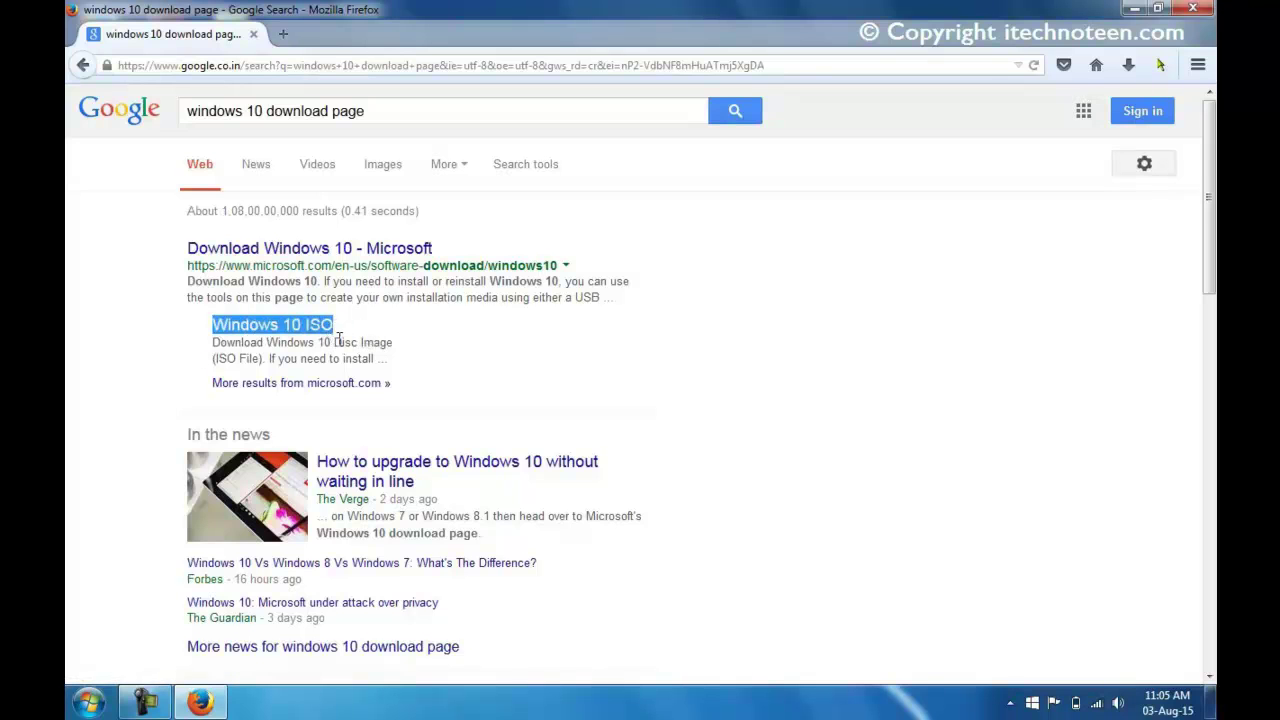
{"action": "left_click", "coordinate": [338, 341]}
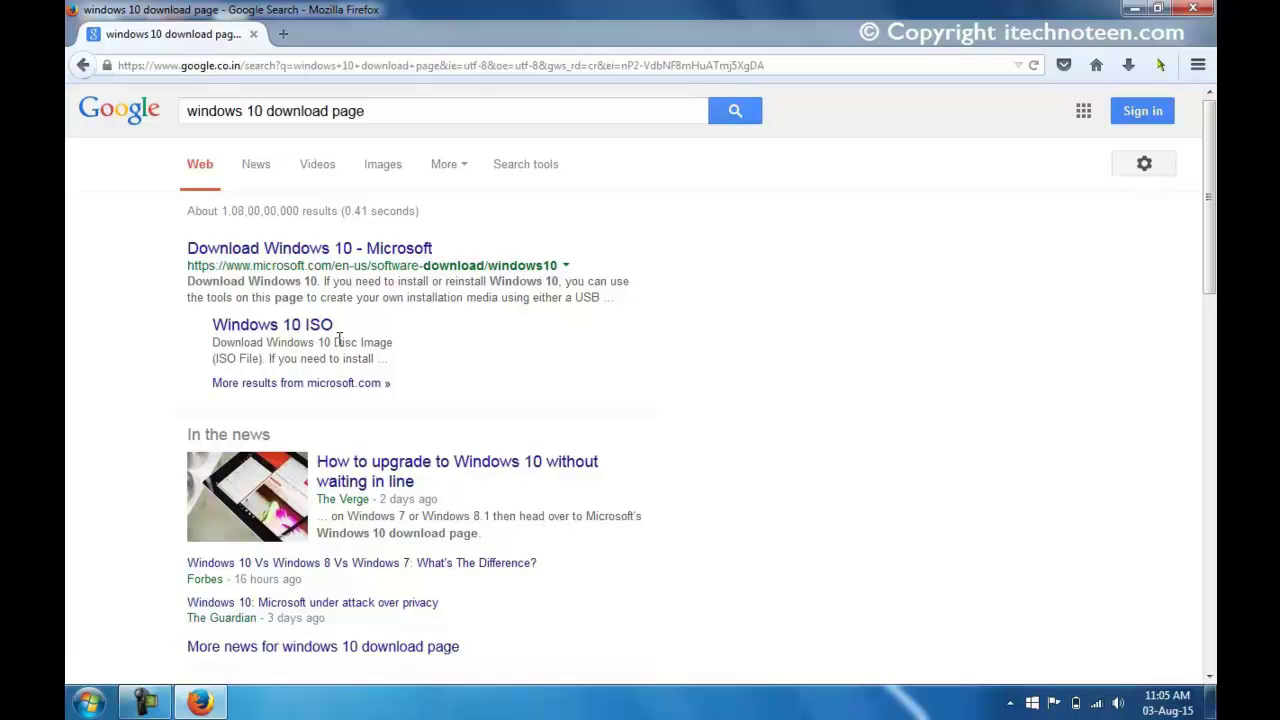
{"action": "left_click", "coordinate": [277, 326]}
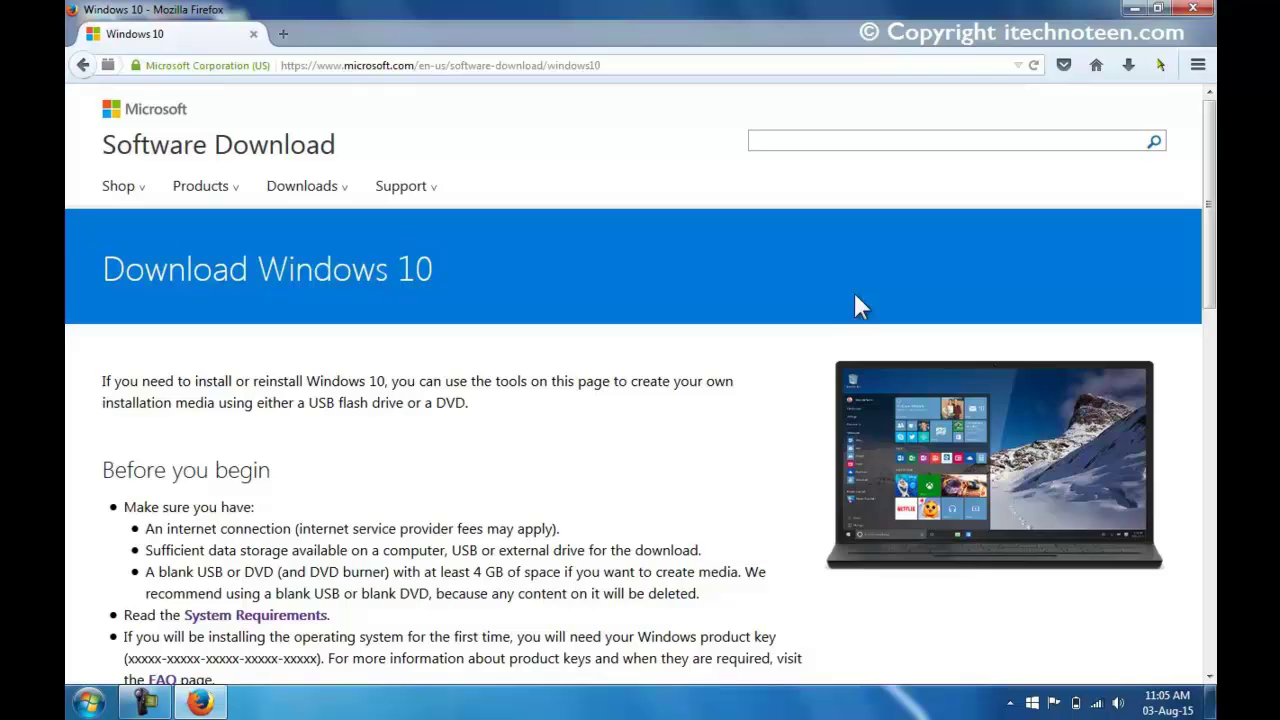
Save the 32-bit MediaCreationTool.exe from the Download Windows 10 page to the Desktop.
{"action": "left_click_drag", "start_coordinate": [1209, 205], "coordinate": [1210, 458]}
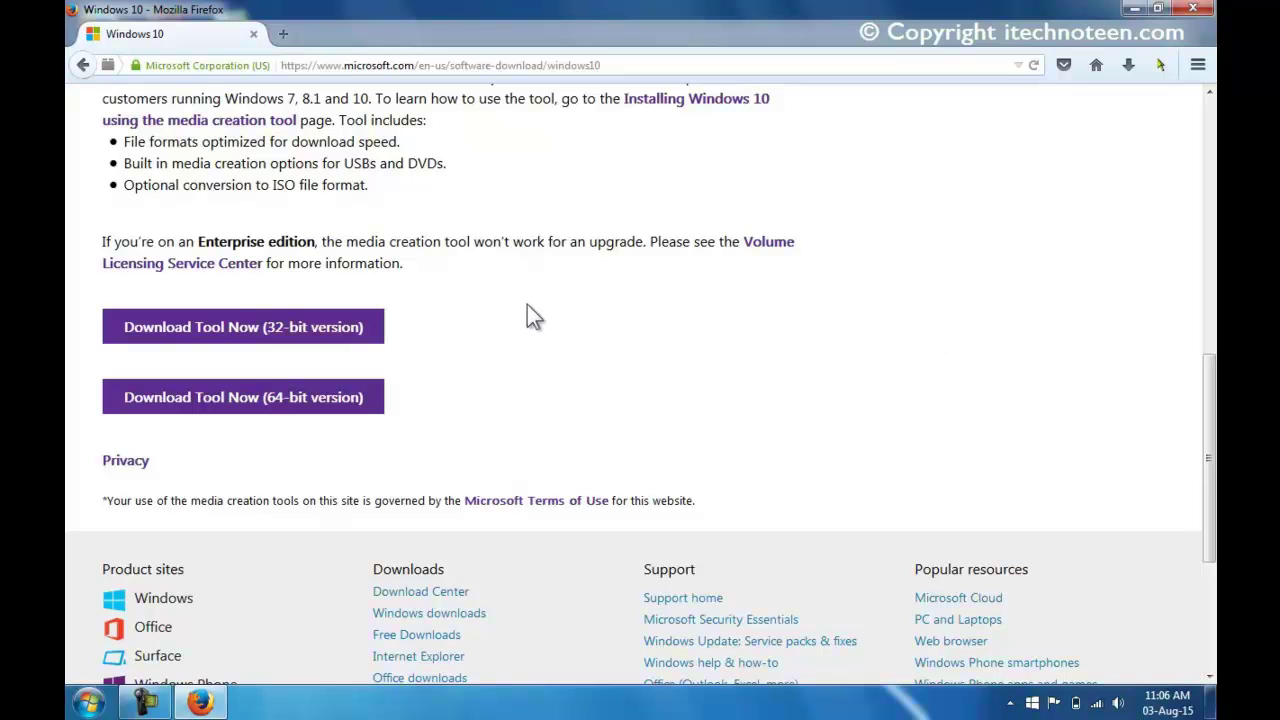
{"action": "left_click", "coordinate": [367, 330]}
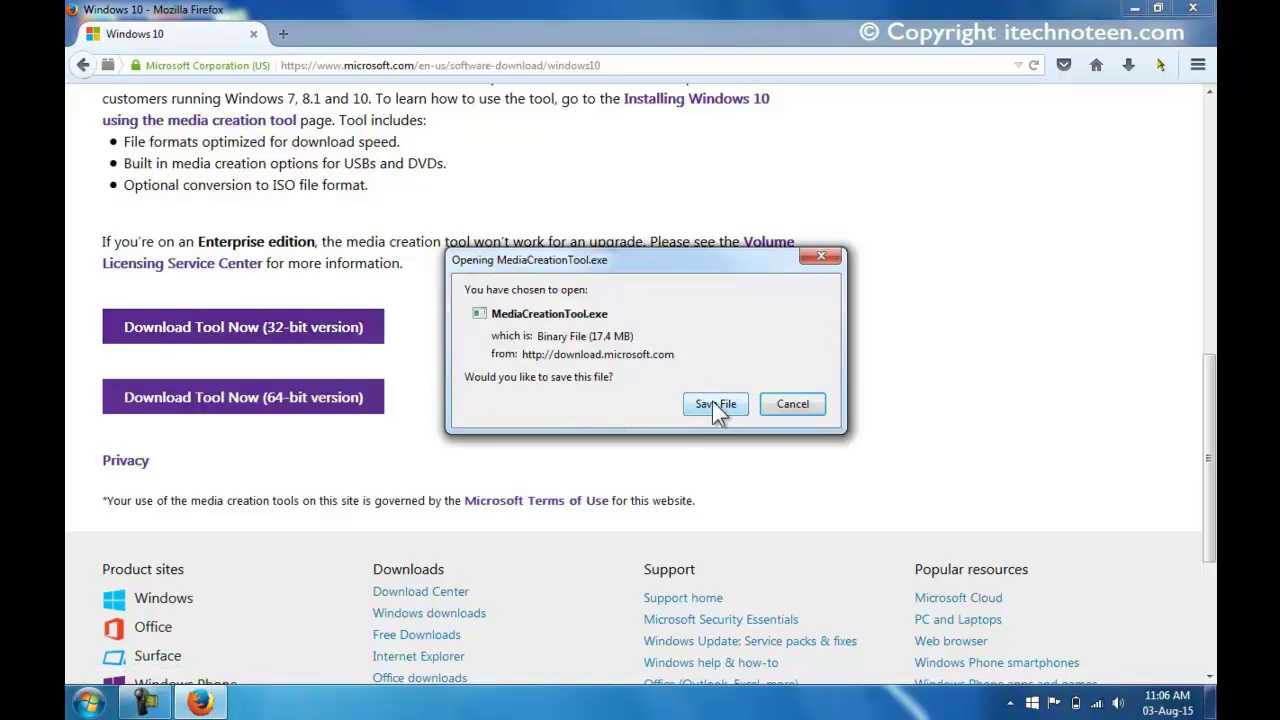
{"action": "left_click", "coordinate": [713, 403]}
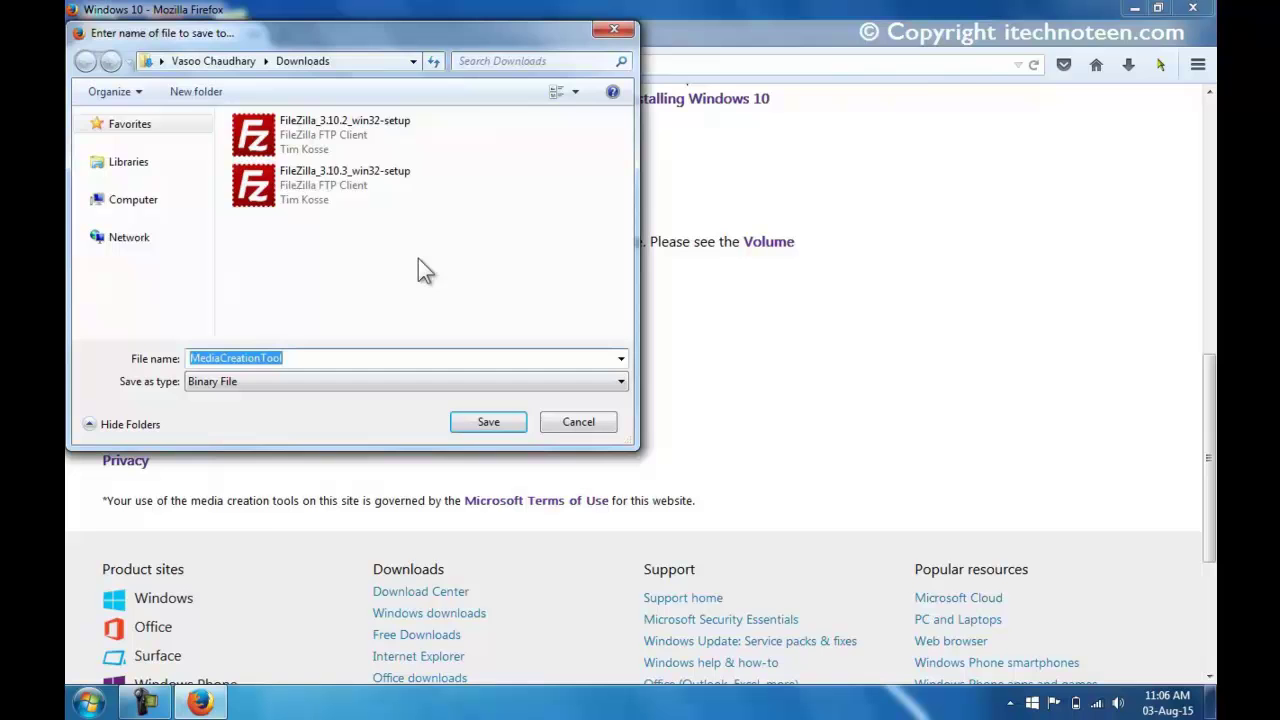
{"action": "left_click", "coordinate": [112, 124]}
{"action": "double_click", "coordinate": [296, 140]}
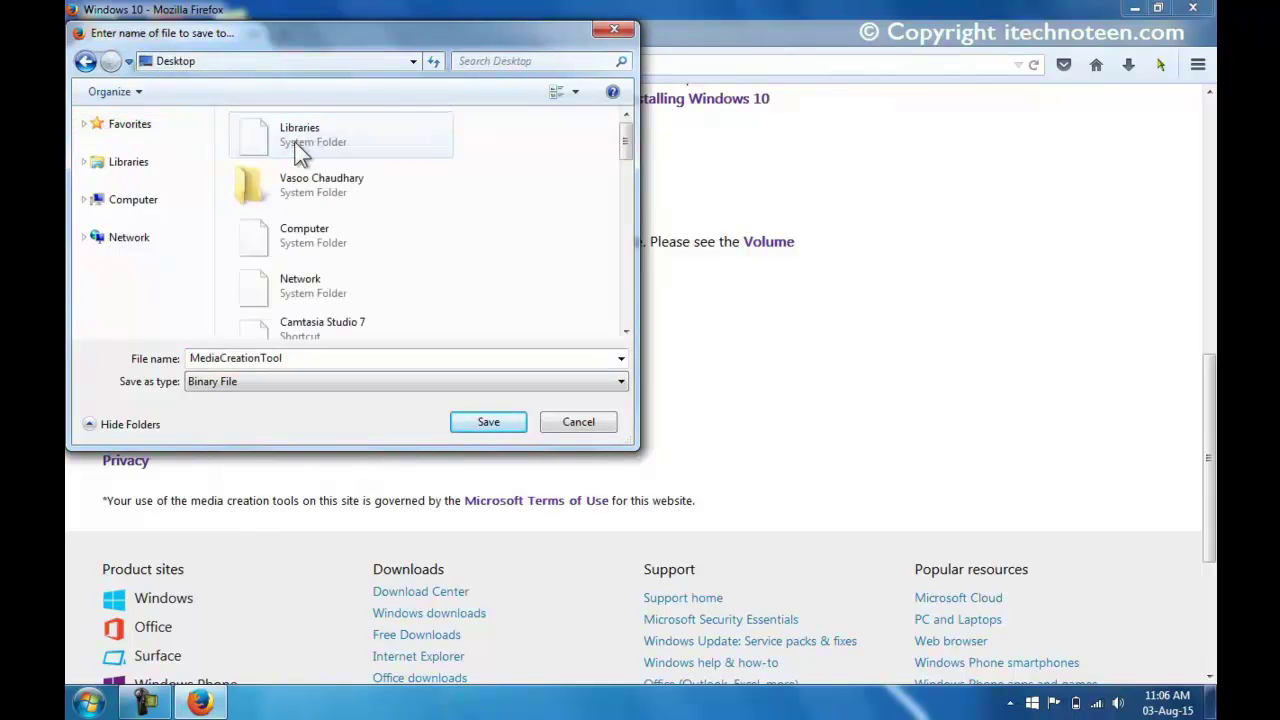
{"action": "left_click", "coordinate": [477, 420]}
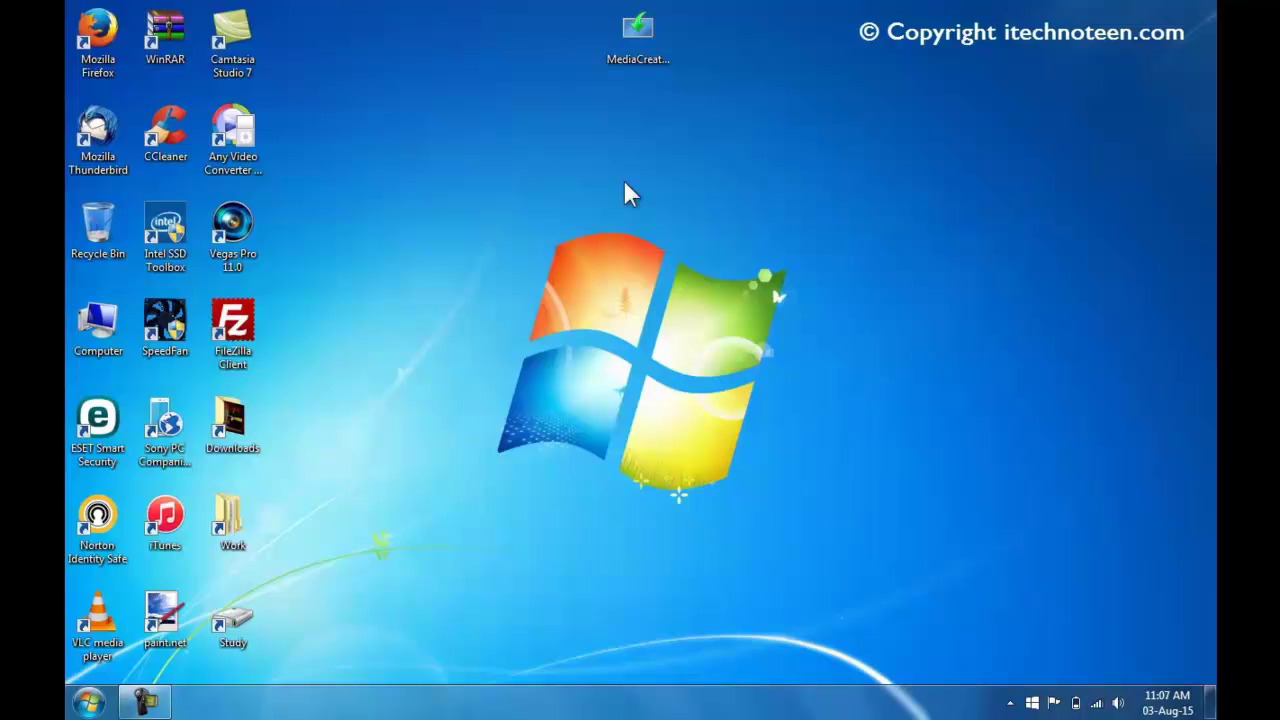
{"action": "left_click_drag", "start_coordinate": [625, 183], "coordinate": [680, 22]}
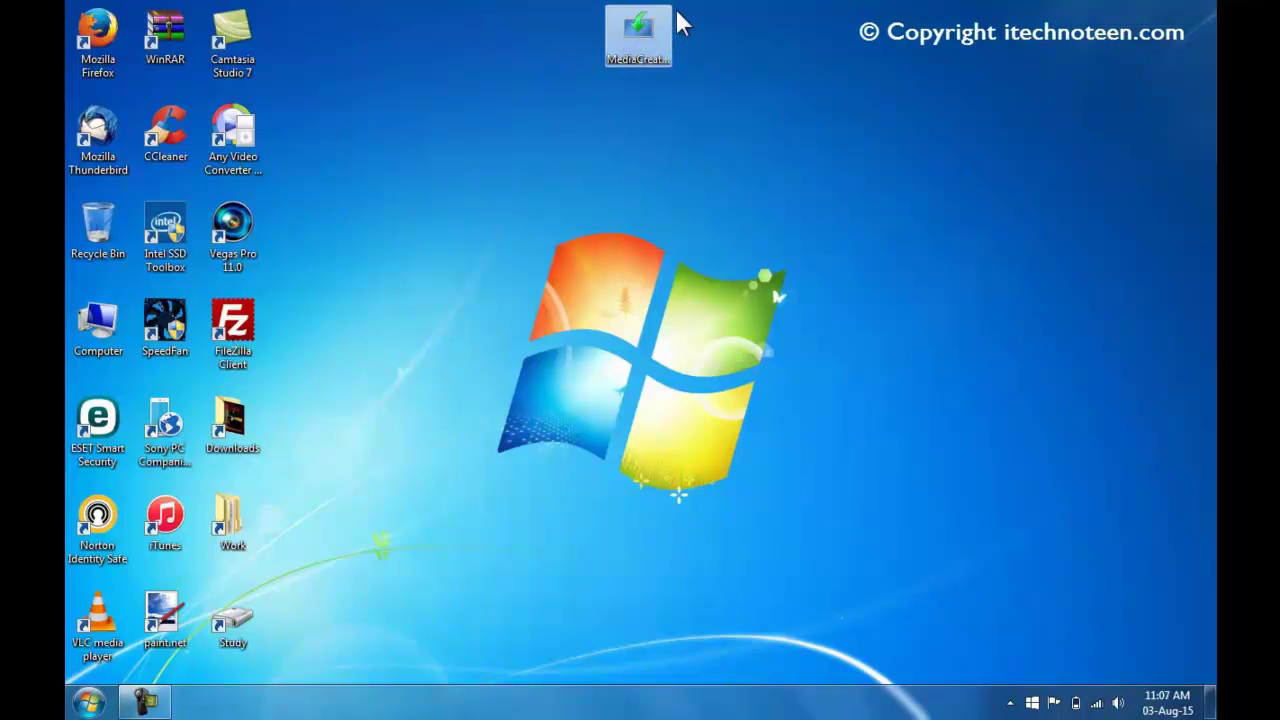
Run MediaCreationTool from the desktop, allowing it past the security warning.
{"action": "double_click", "coordinate": [622, 28]}
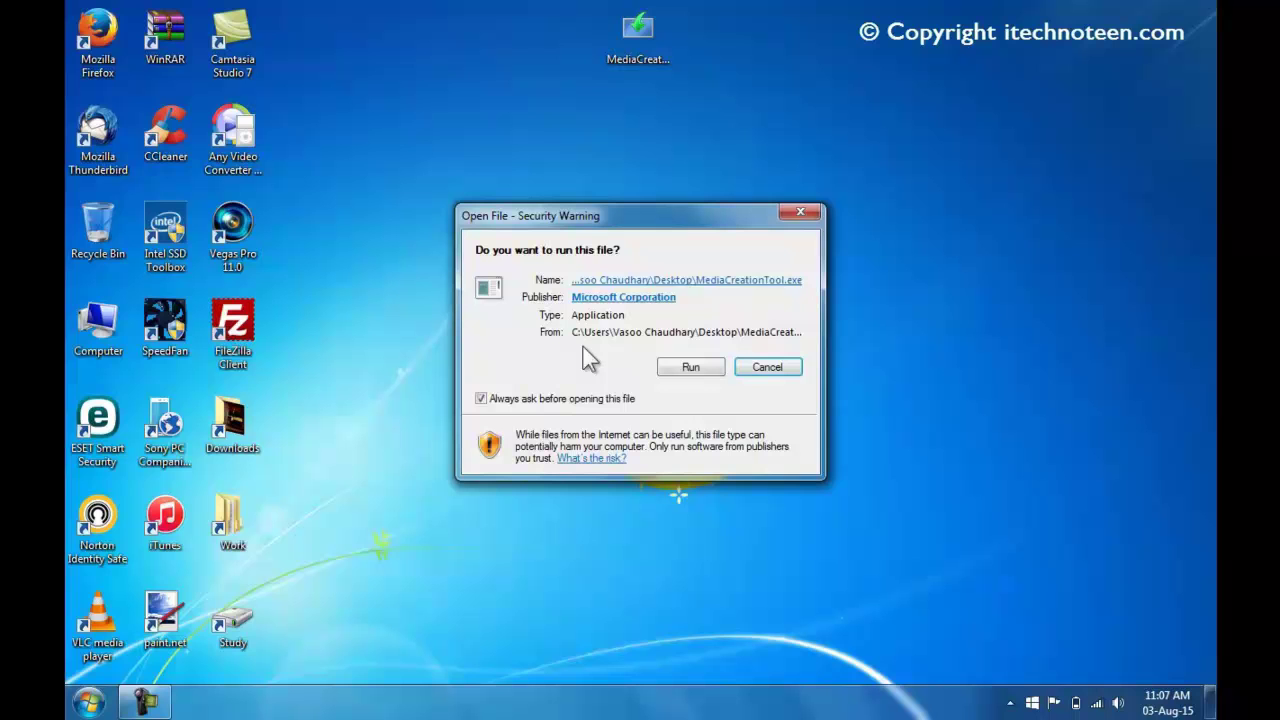
{"action": "left_click", "coordinate": [689, 369]}
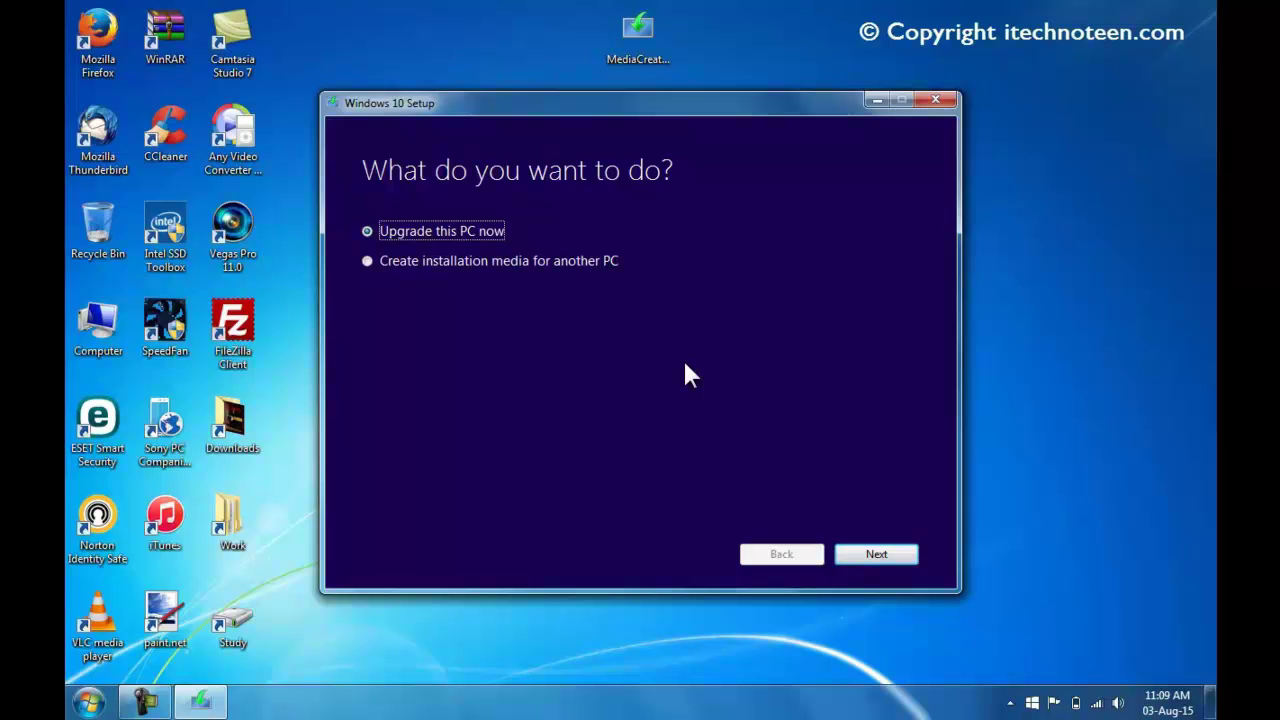
Choose 'Create installation media for another PC' and continue.
{"action": "left_click", "coordinate": [592, 260]}
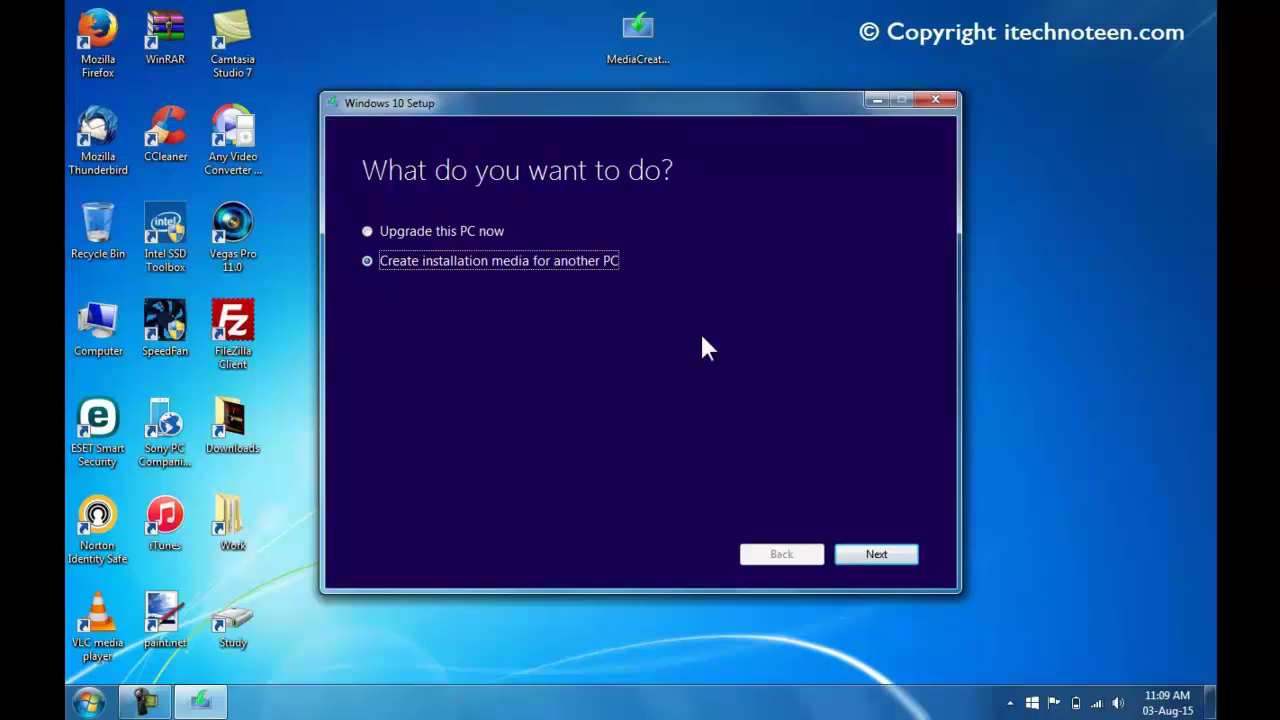
{"action": "left_click", "coordinate": [872, 556]}
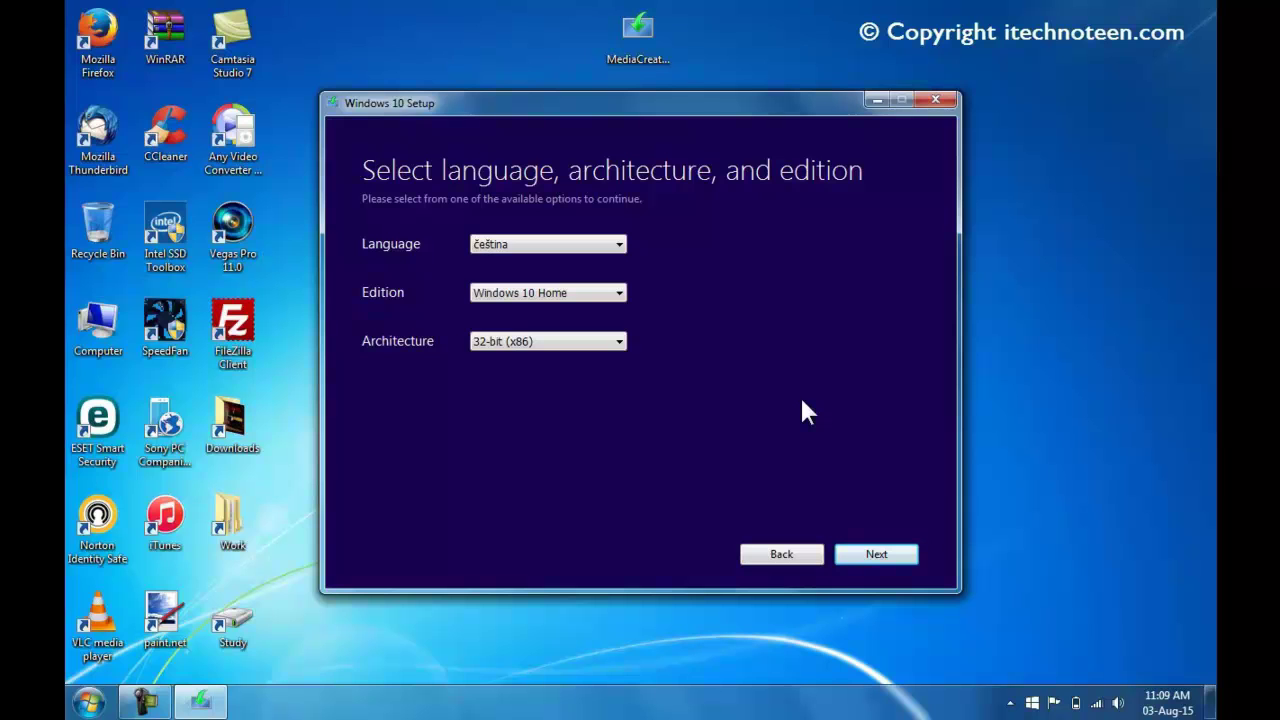
Select English (United States), Windows 10 Pro and 64-bit (x64), then continue.
{"action": "left_click", "coordinate": [610, 244]}
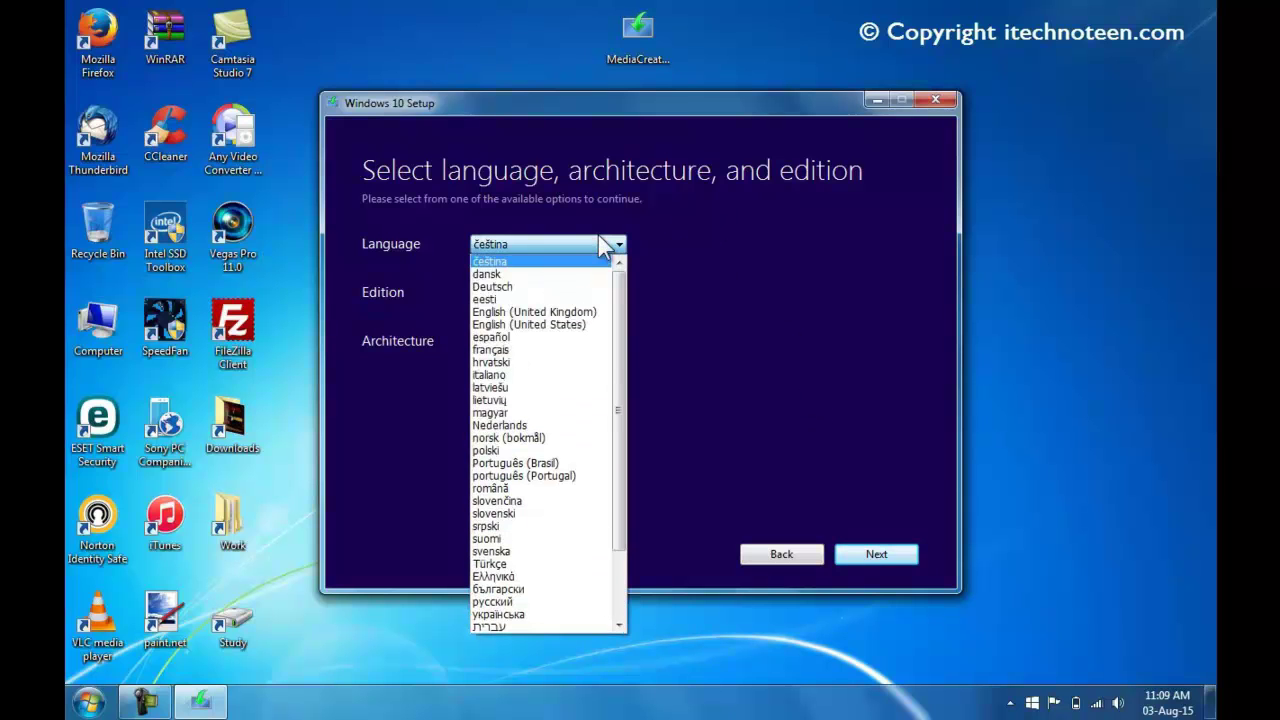
{"action": "left_click", "coordinate": [590, 325]}
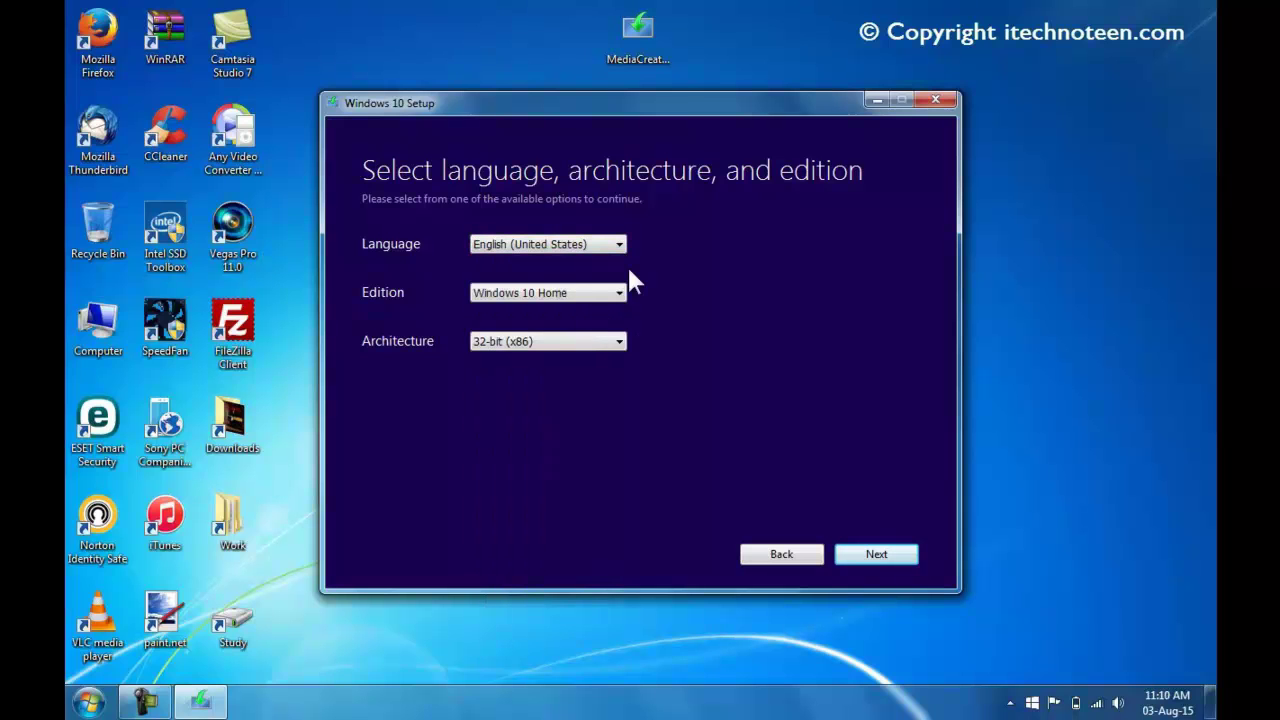
{"action": "left_click", "coordinate": [573, 302]}
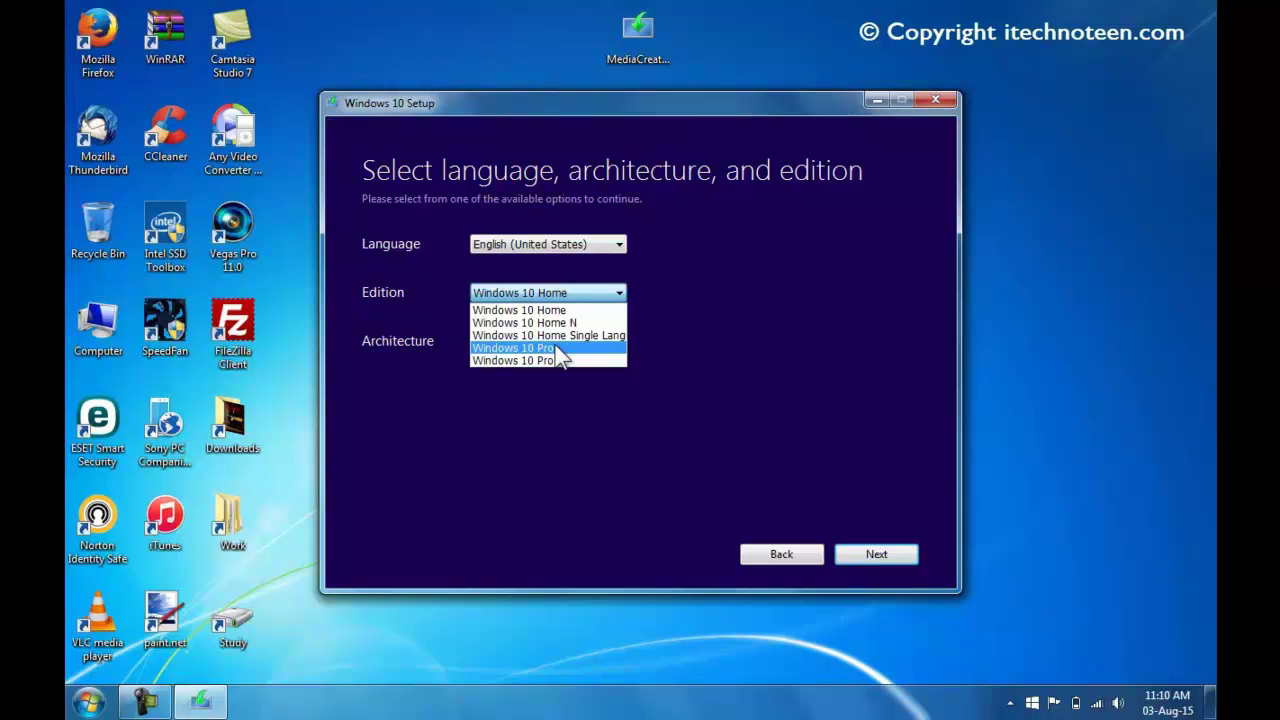
{"action": "left_click", "coordinate": [557, 350]}
{"action": "left_click", "coordinate": [530, 343]}
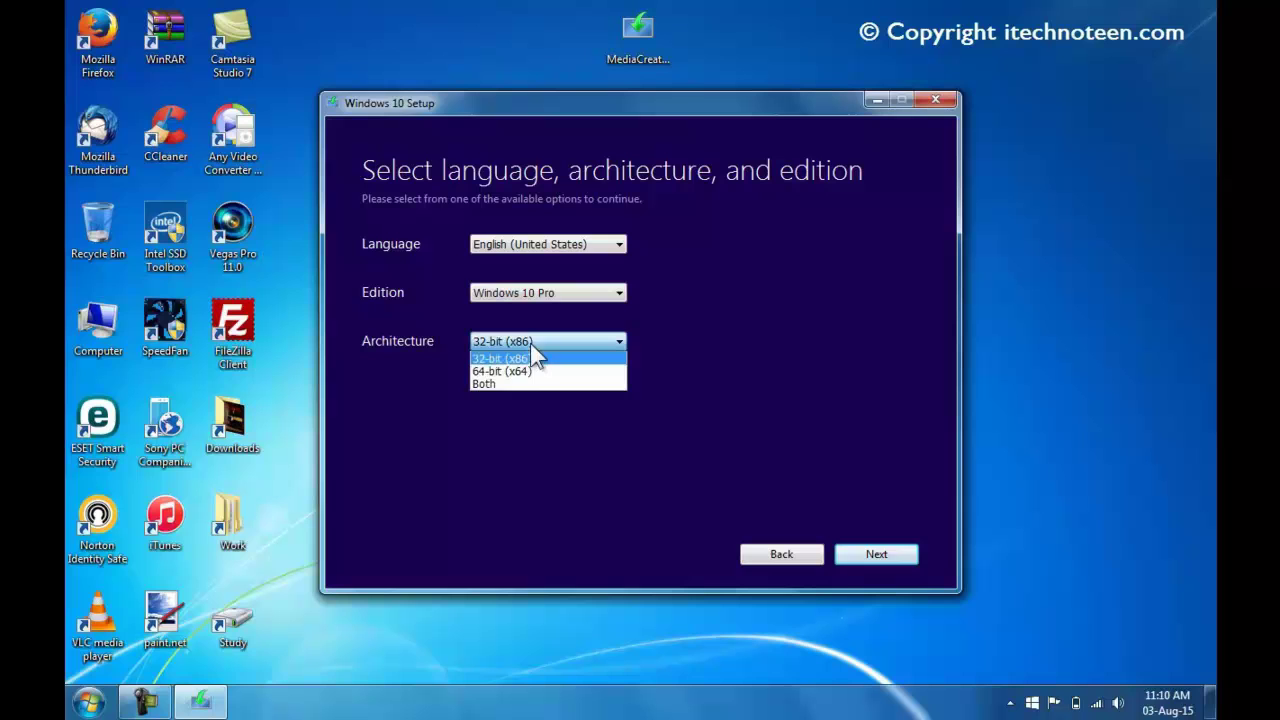
{"action": "left_click", "coordinate": [522, 370]}
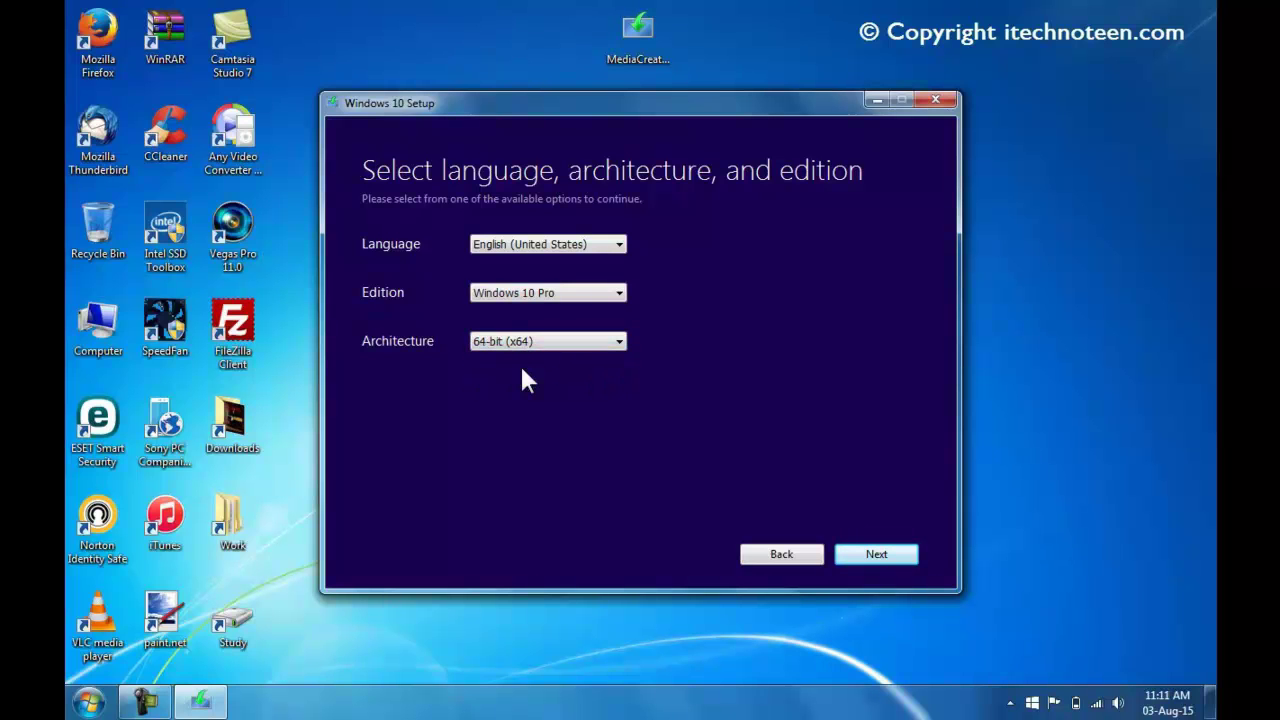
{"action": "left_click", "coordinate": [857, 558]}
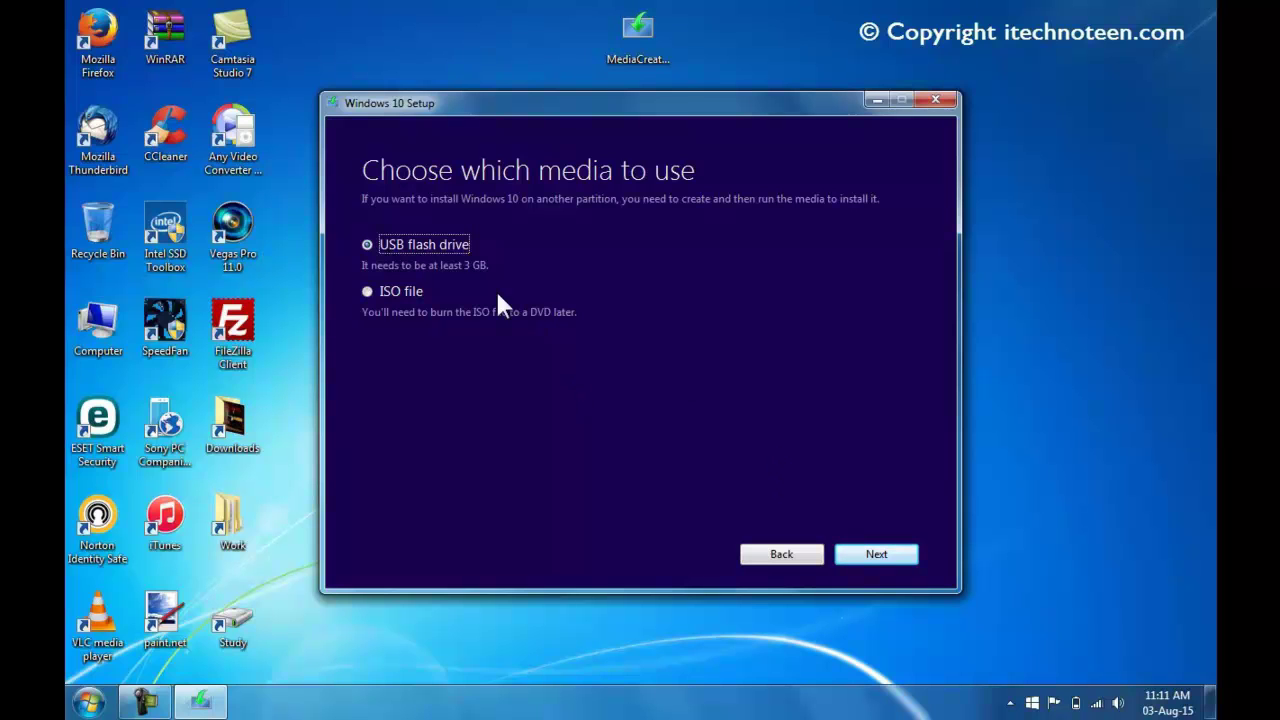
Choose ISO file as the media type and continue to the save location.
{"action": "left_click", "coordinate": [423, 299]}
{"action": "left_click", "coordinate": [864, 553]}
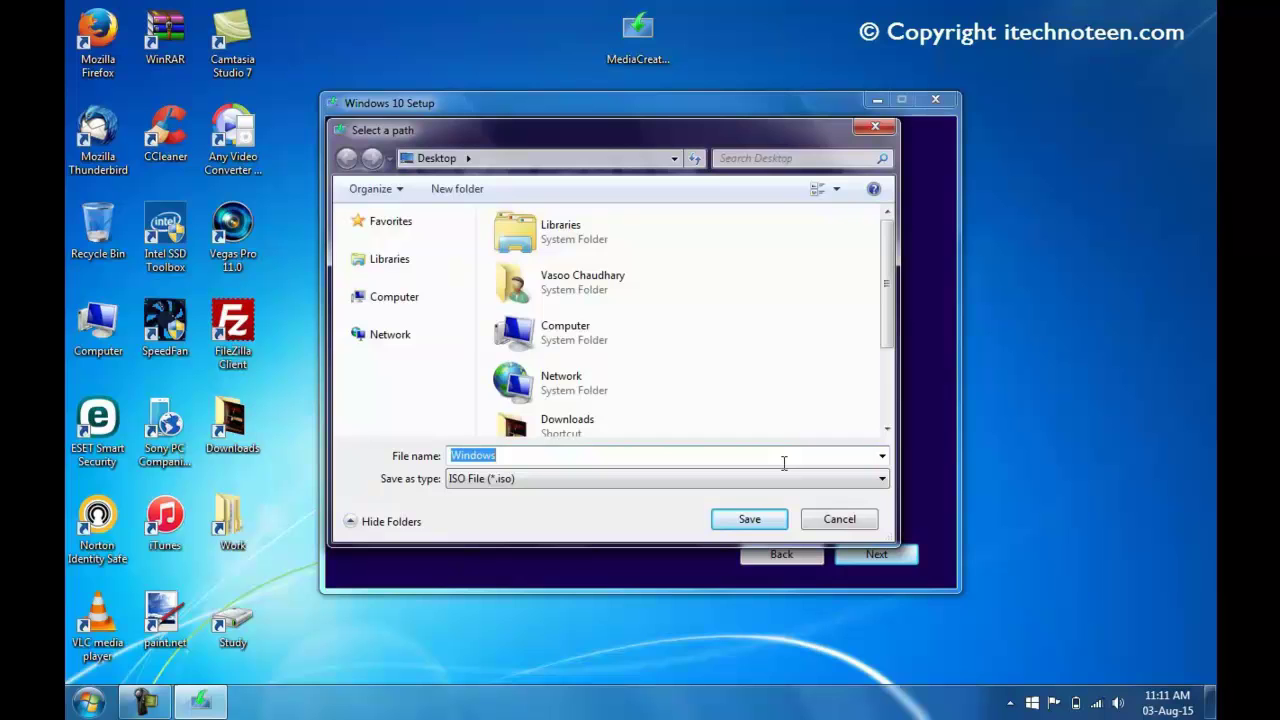
Name the ISO 'Windows 10 Pro' on the Desktop and start the download.
{"action": "left_click", "coordinate": [784, 462]}
{"action": "type", "text": "10 Pro"}
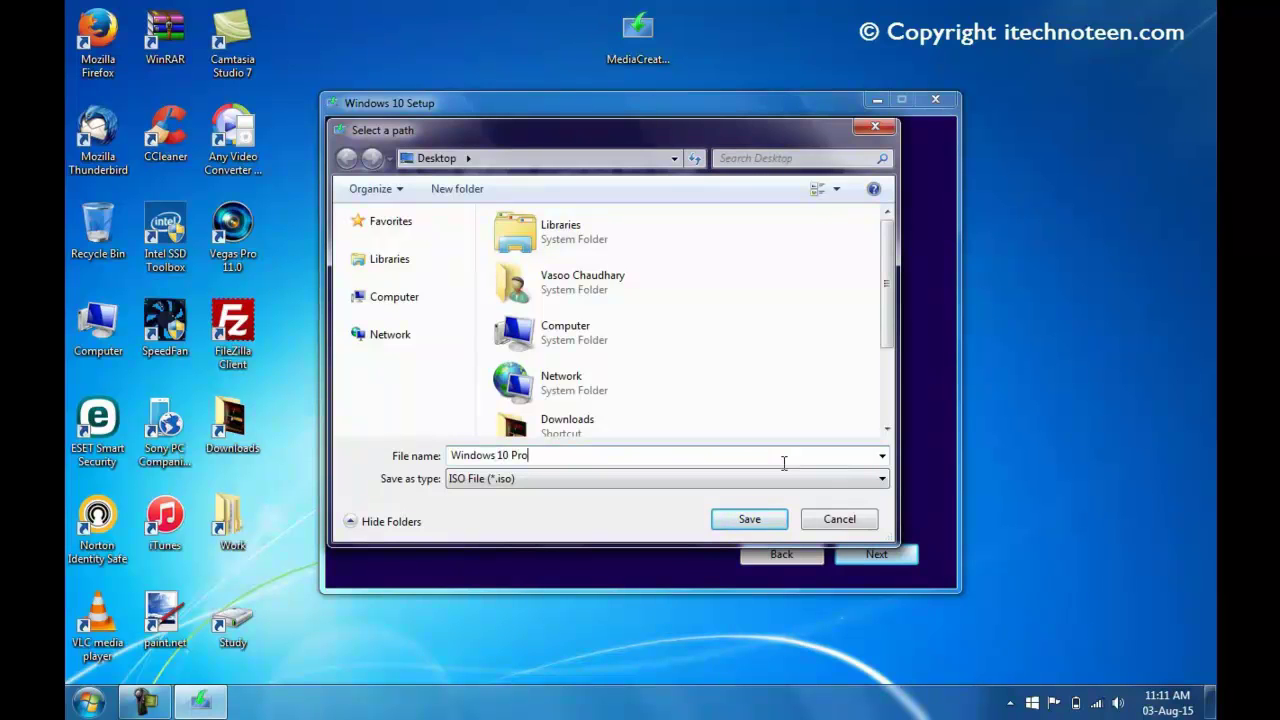
{"action": "left_click", "coordinate": [747, 517]}
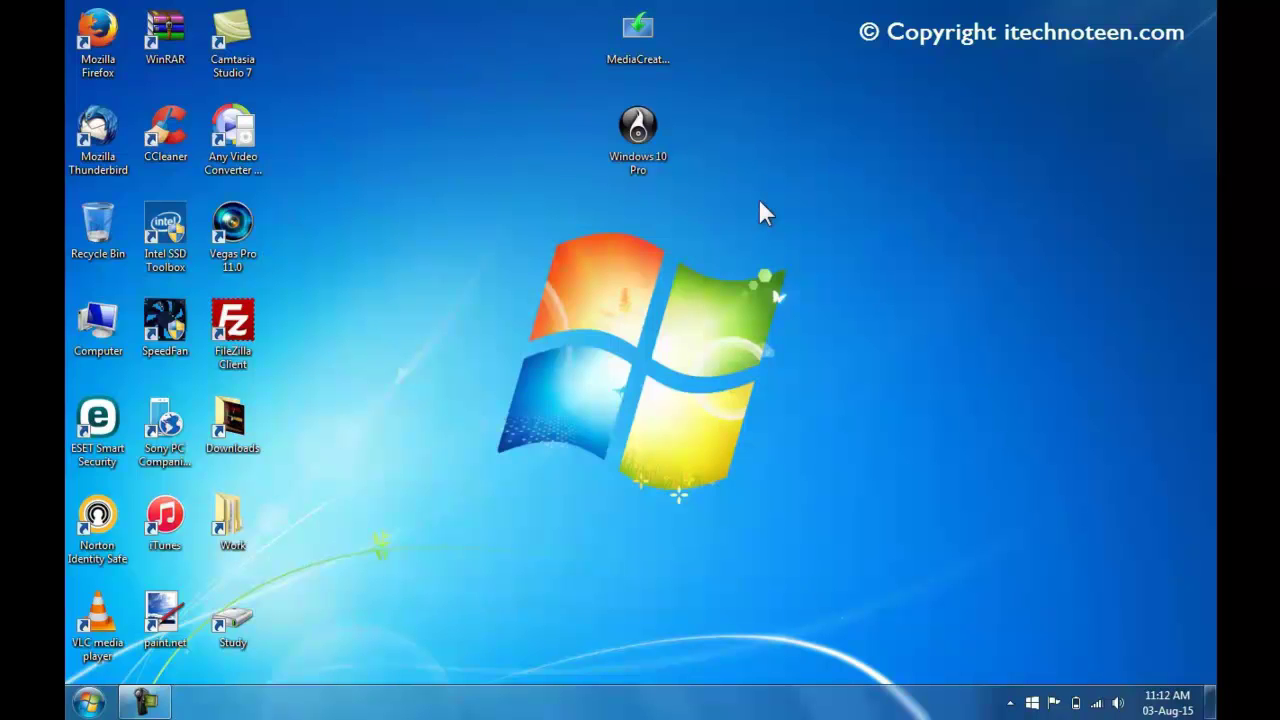
Select the finished 'Windows 10 Pro' ISO file on the desktop.
{"action": "left_click_drag", "start_coordinate": [760, 203], "coordinate": [522, 140]}
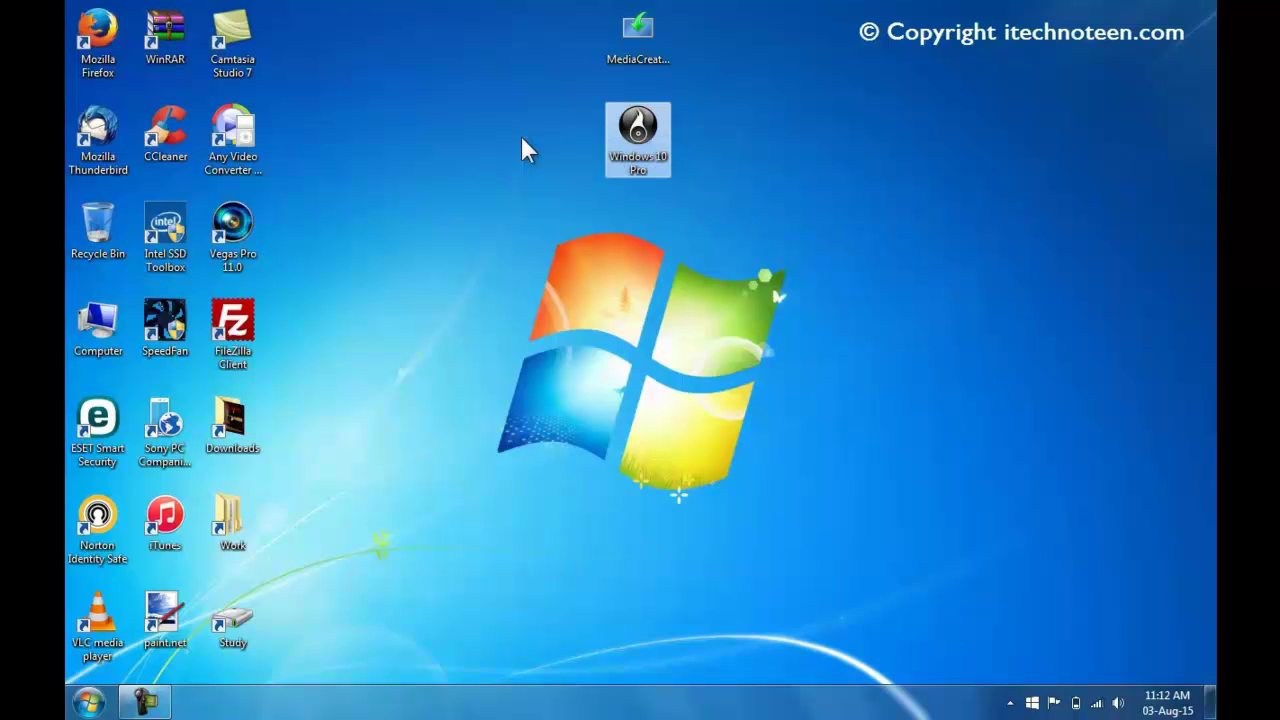